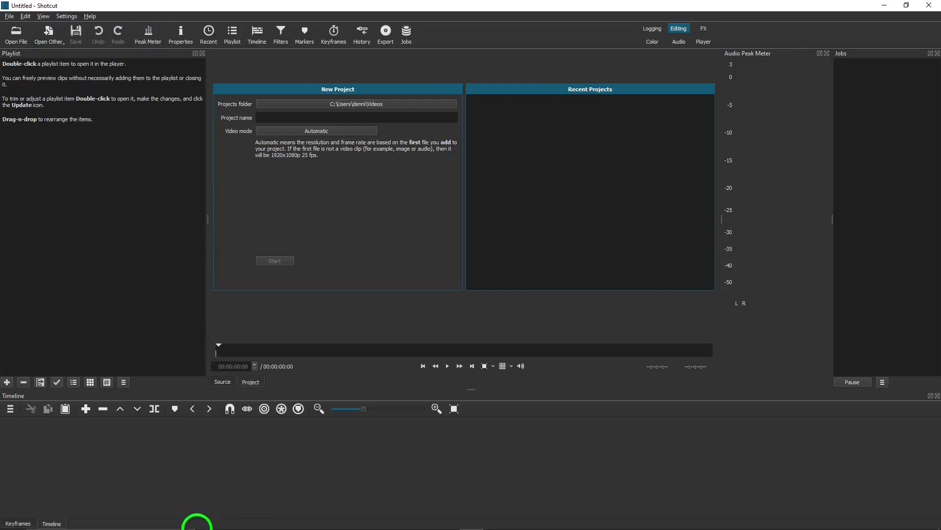
# Add Website Video 1 and Website Video 2 from the Videos folder to the playlist
pyautogui.moveTo(254, 523)
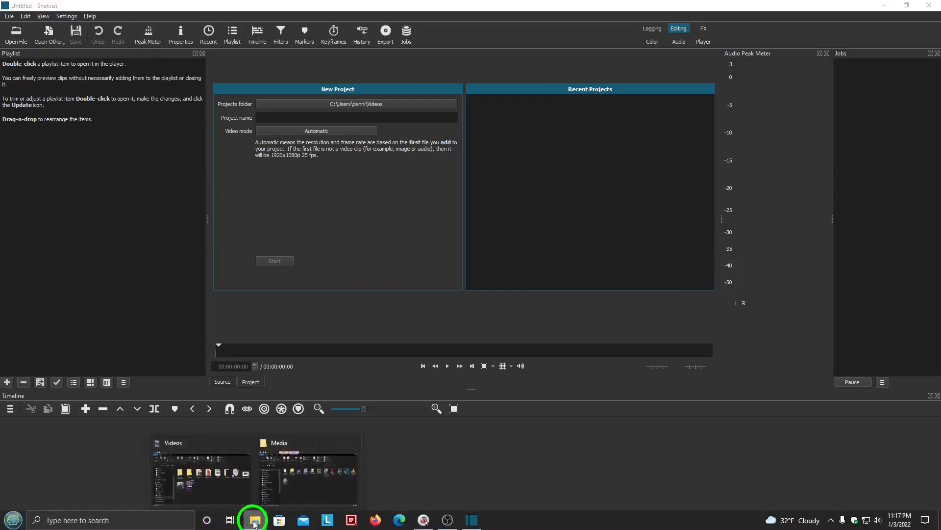
pyautogui.click(234, 492)
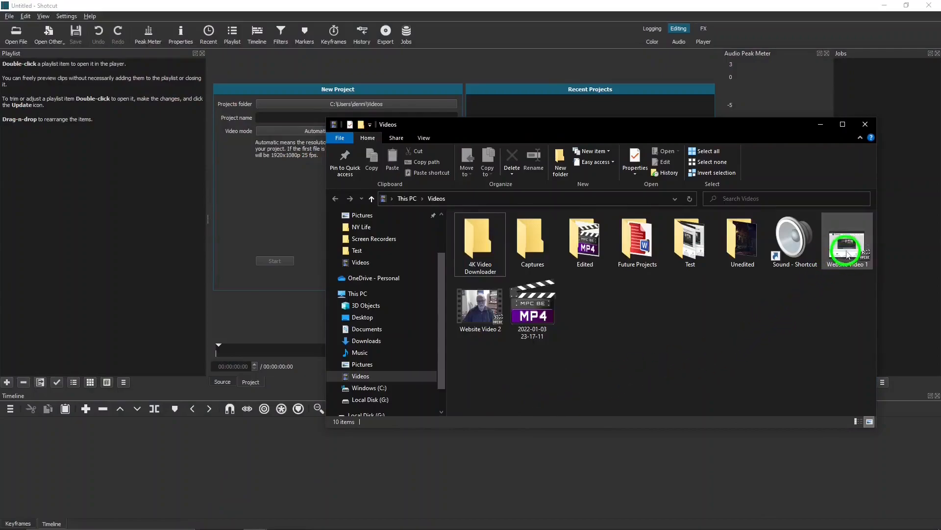
pyautogui.moveTo(849, 254); pyautogui.dragTo(101, 159)
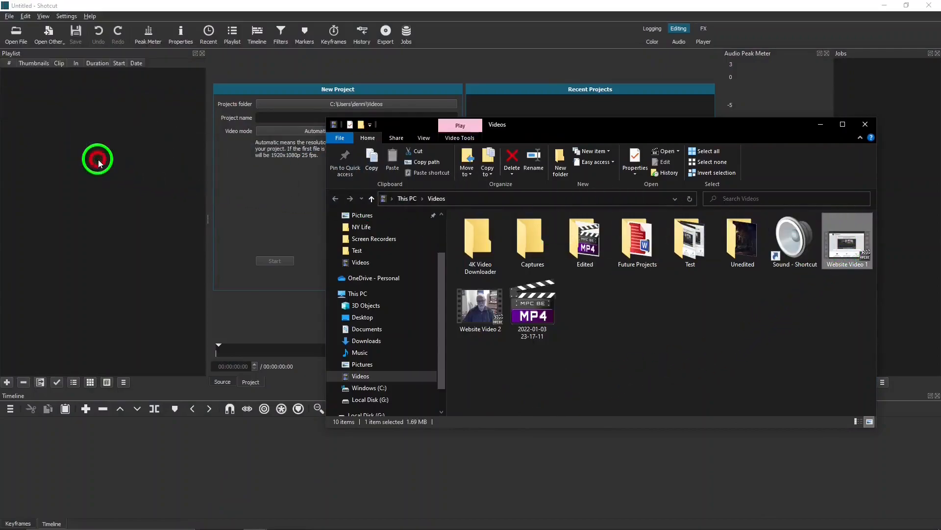
pyautogui.click(258, 521)
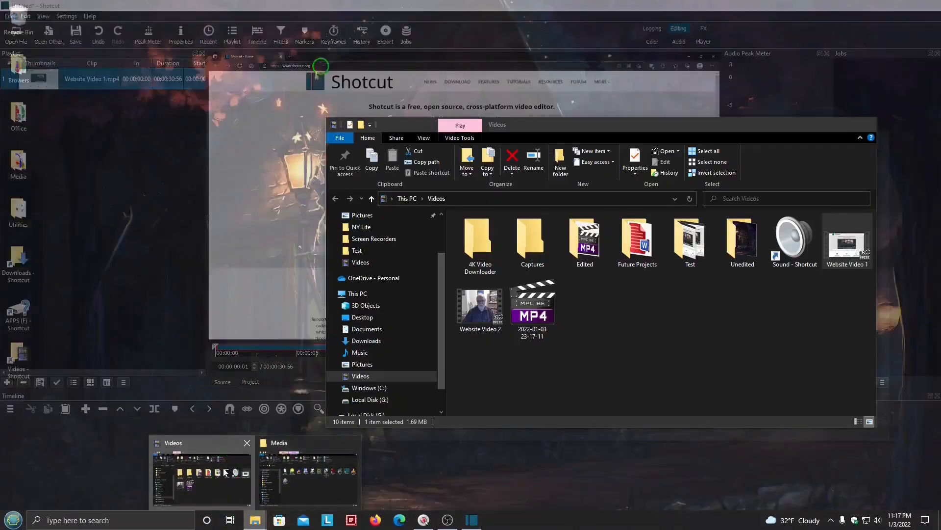
pyautogui.click(255, 466)
pyautogui.moveTo(480, 306); pyautogui.dragTo(54, 106)
pyautogui.click(822, 125)
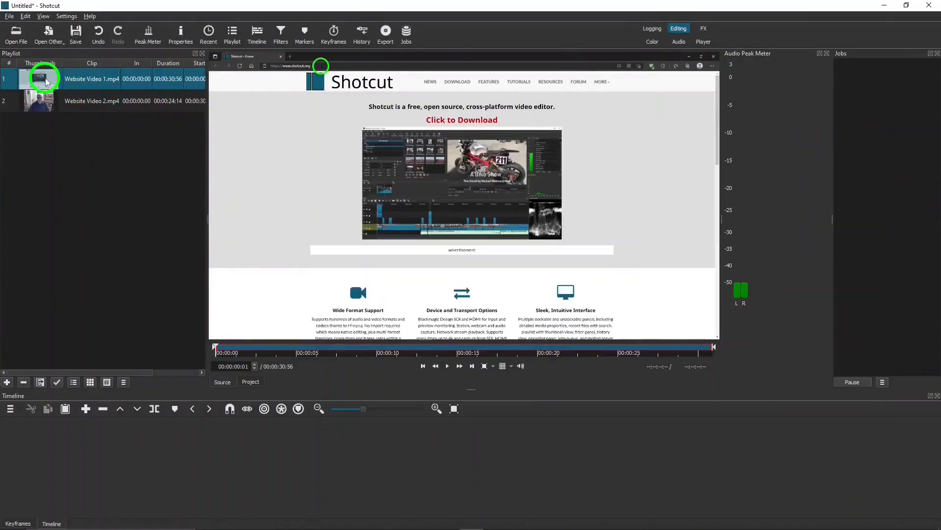
# Place Website Video 1 at the start of the timeline and detach its audio onto a separate track
pyautogui.moveTo(48, 82); pyautogui.dragTo(175, 438)
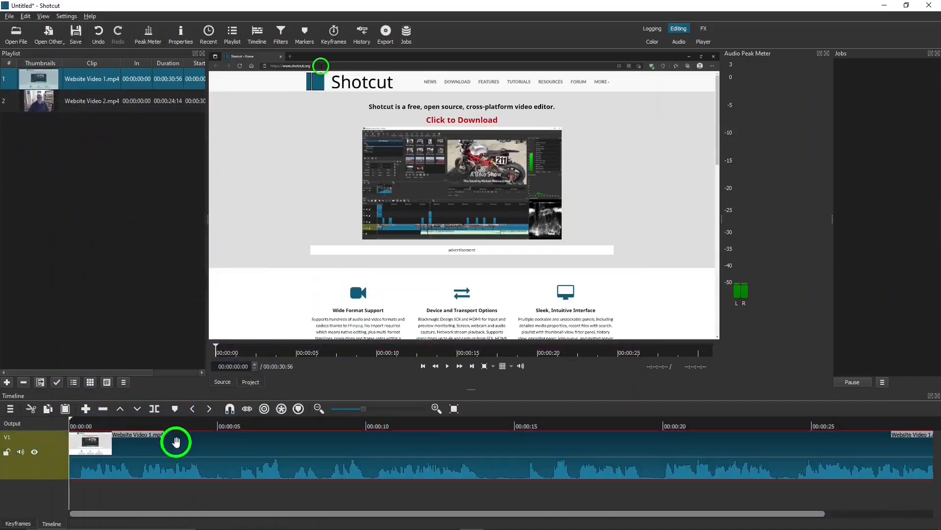
pyautogui.rightClick(205, 450)
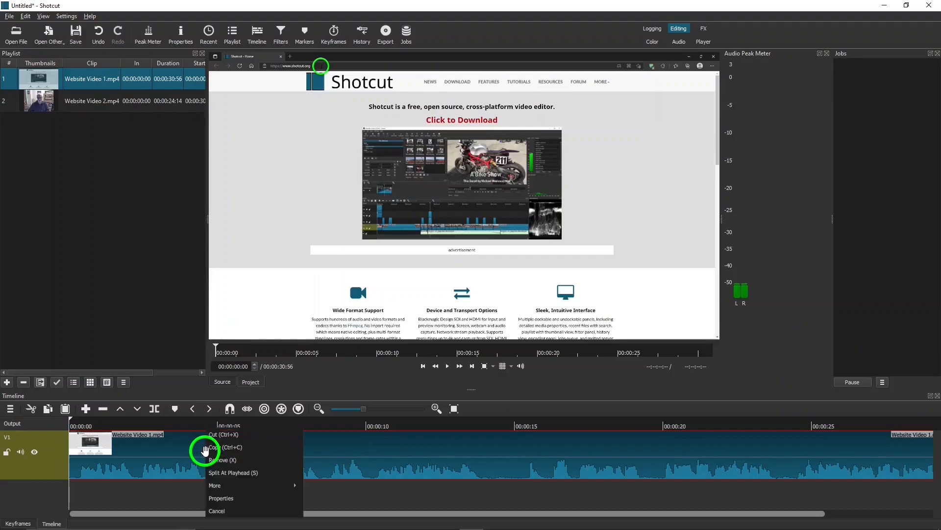
pyautogui.moveTo(258, 486)
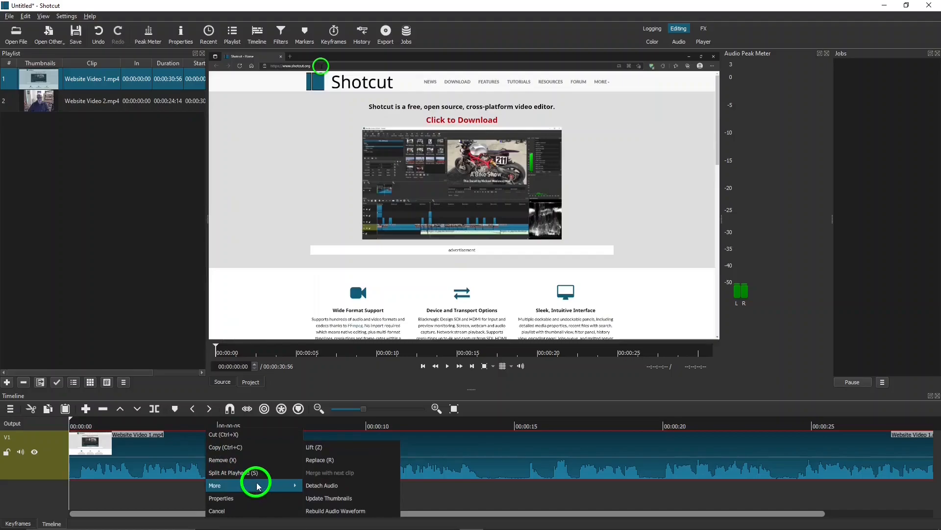
pyautogui.click(314, 485)
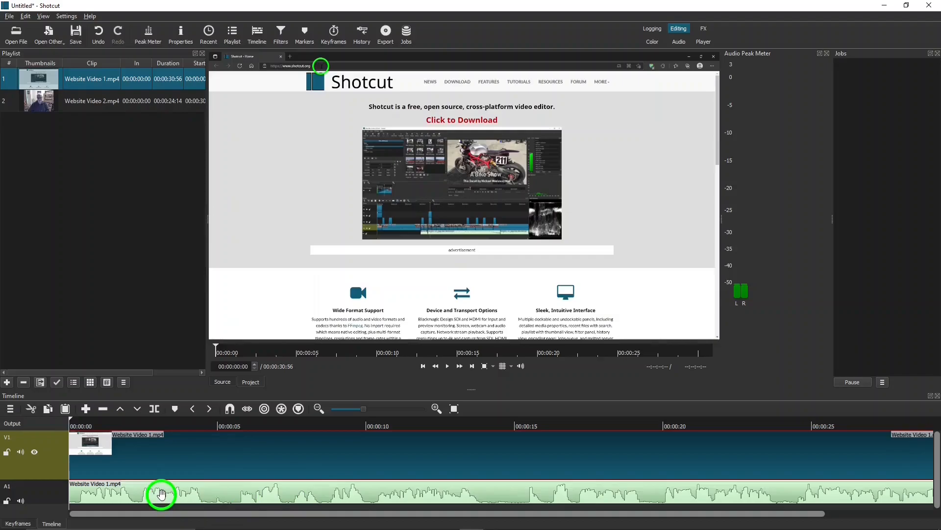
# Remove the detached audio clip of Website Video 1 and delete the emptied audio track A1
pyautogui.rightClick(161, 493)
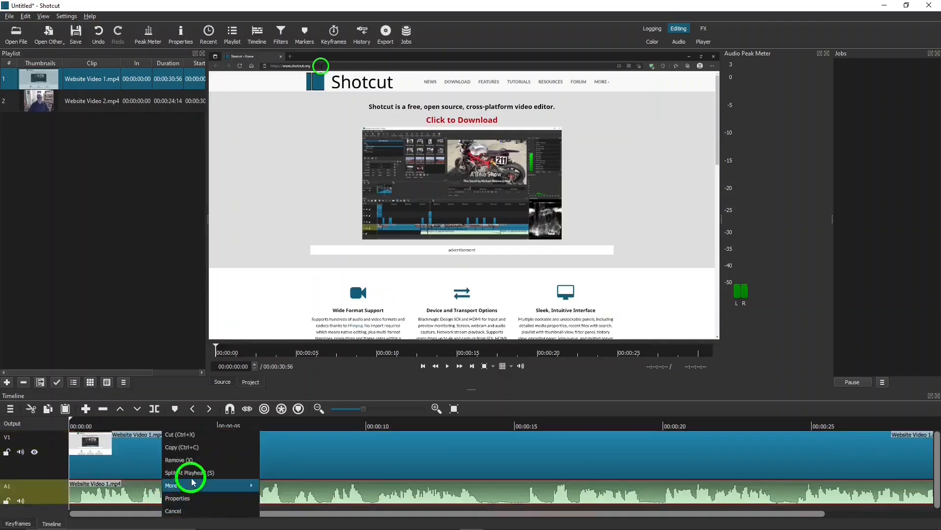
pyautogui.click(187, 460)
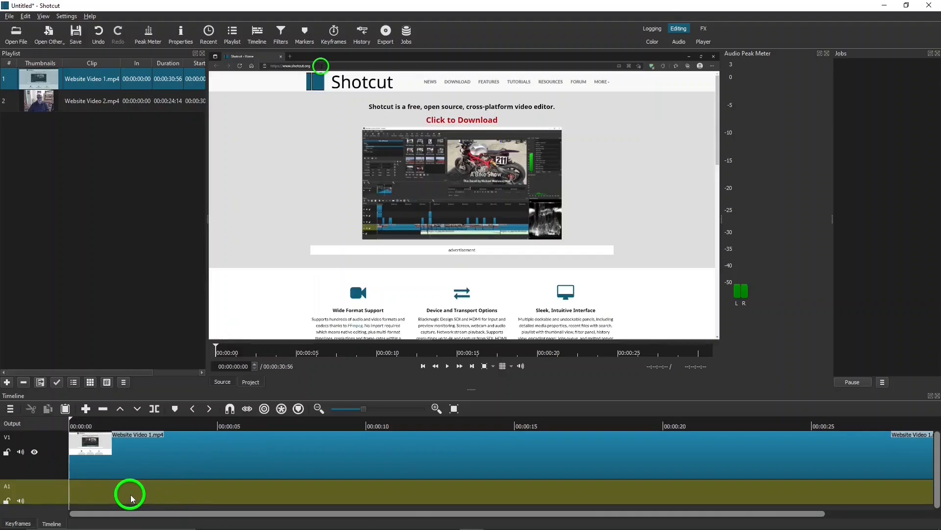
pyautogui.rightClick(45, 489)
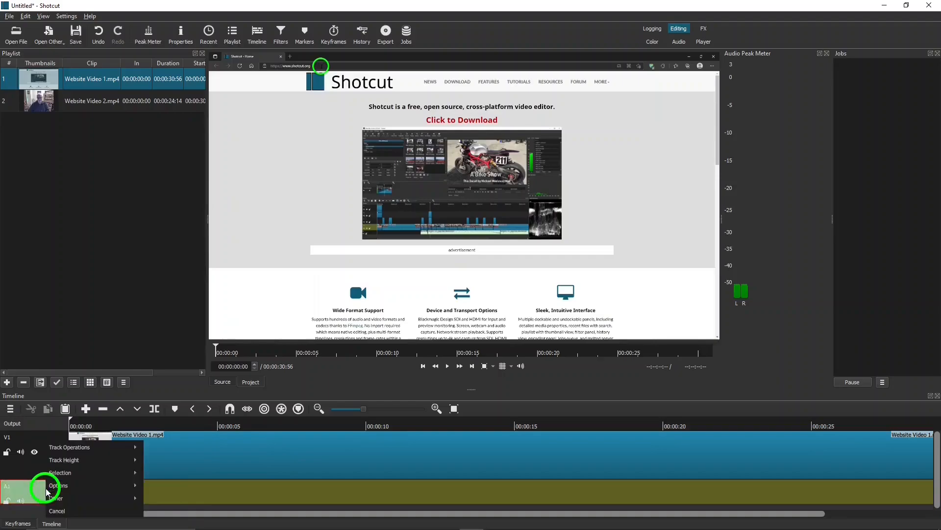
pyautogui.moveTo(90, 449)
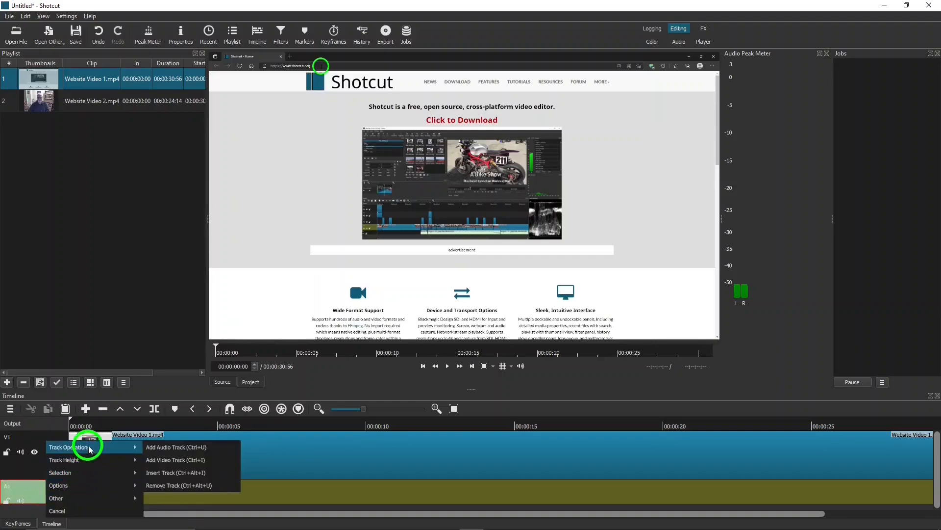
pyautogui.click(171, 484)
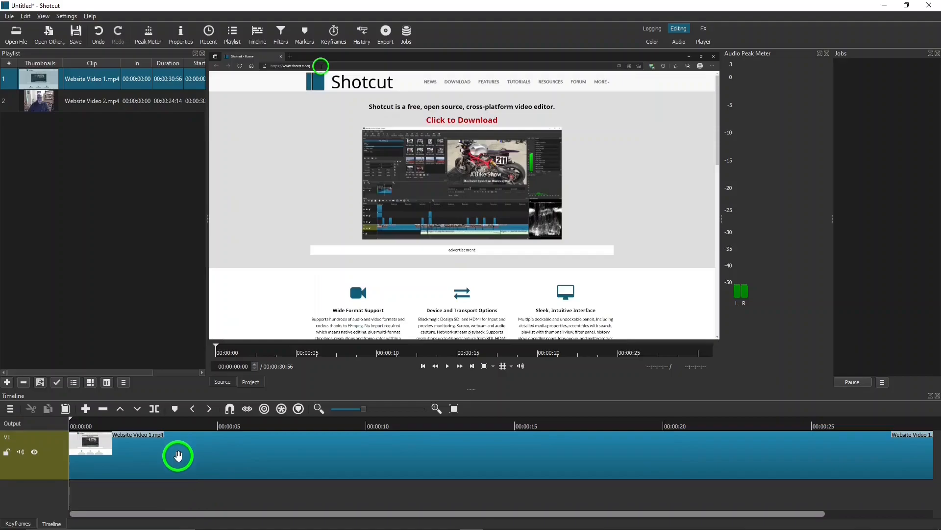
# Add a second video track and place Website Video 2 at its start, above Website Video 1
pyautogui.click(11, 412)
pyautogui.moveTo(49, 415)
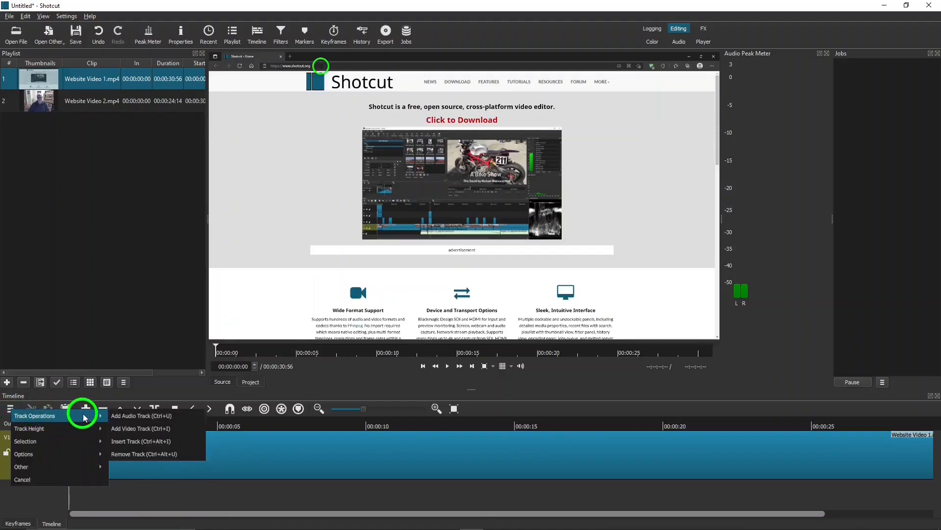
pyautogui.click(138, 430)
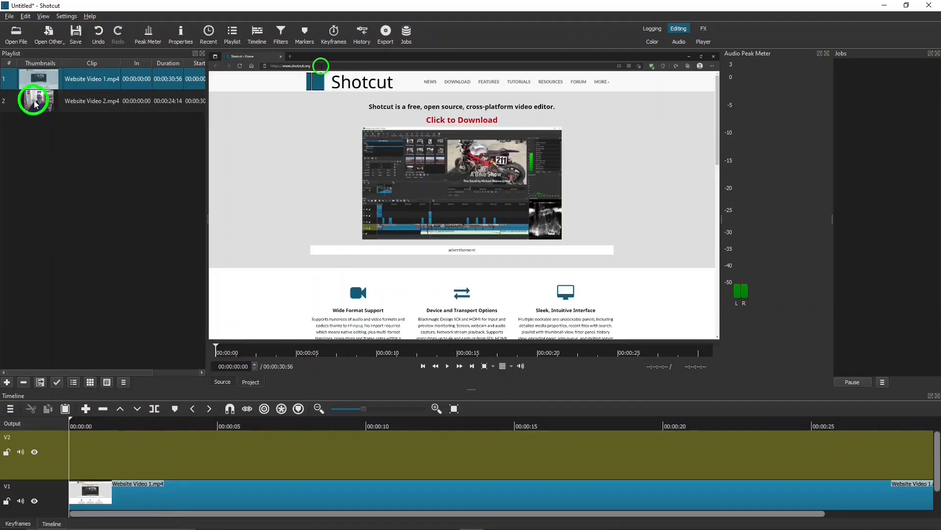
pyautogui.moveTo(35, 103); pyautogui.dragTo(139, 452)
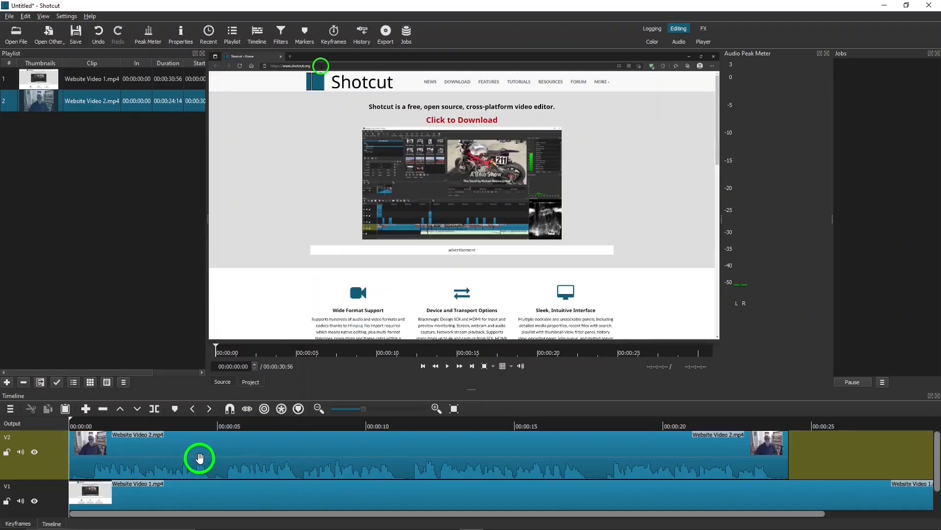
# Apply the Size, Position & Rotate video filter to the Website Video 2 clip on track V2
pyautogui.click(200, 457)
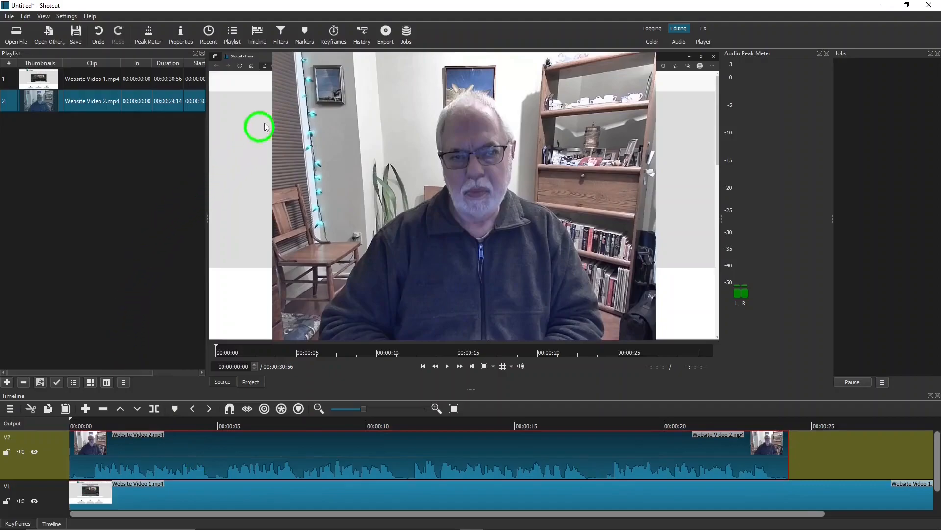
pyautogui.click(283, 36)
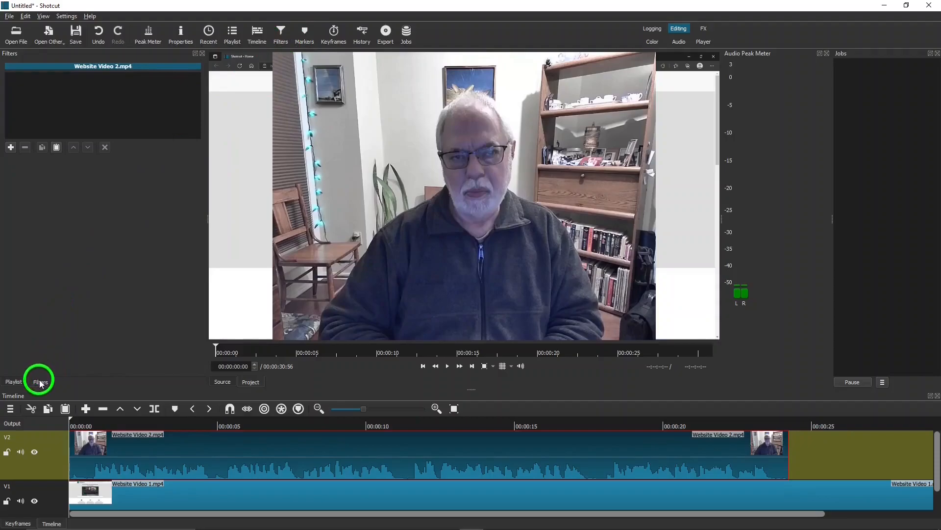
pyautogui.click(11, 147)
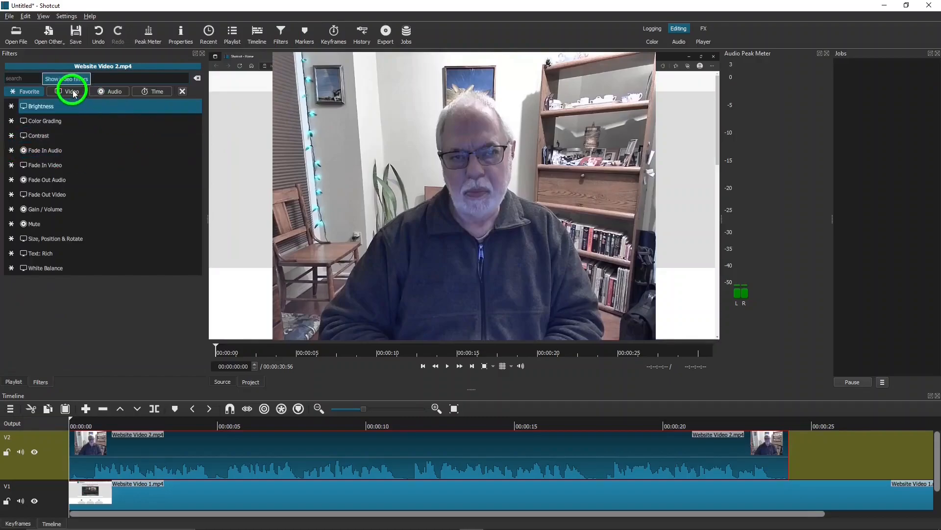
pyautogui.click(72, 92)
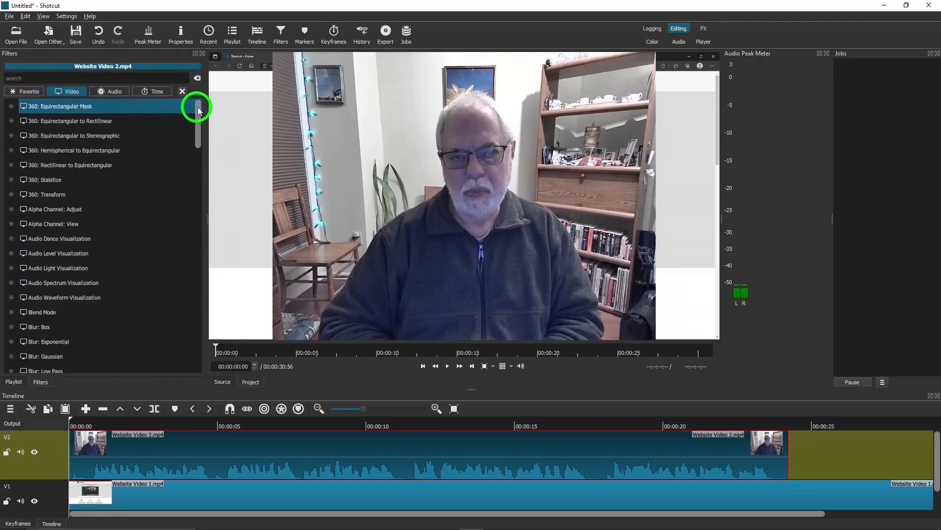
pyautogui.moveTo(195, 104); pyautogui.dragTo(198, 301)
pyautogui.click(66, 322)
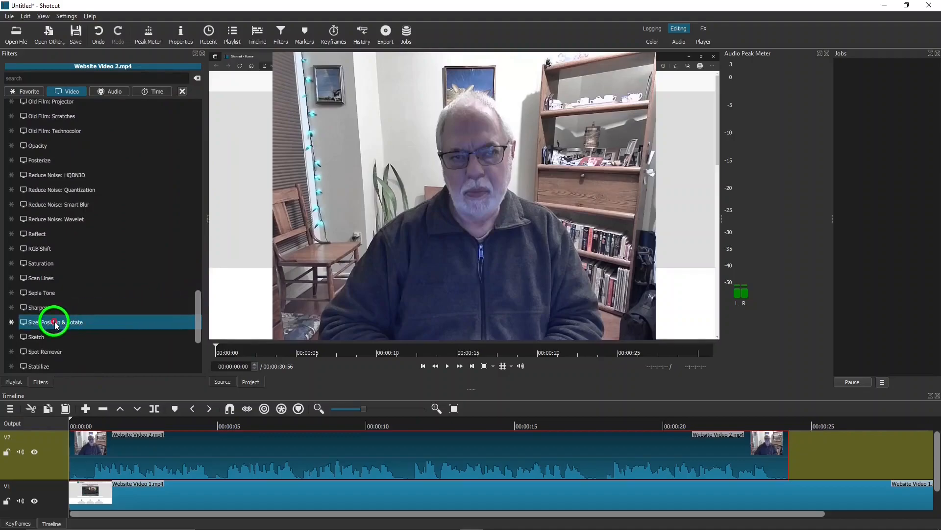
pyautogui.click(56, 324)
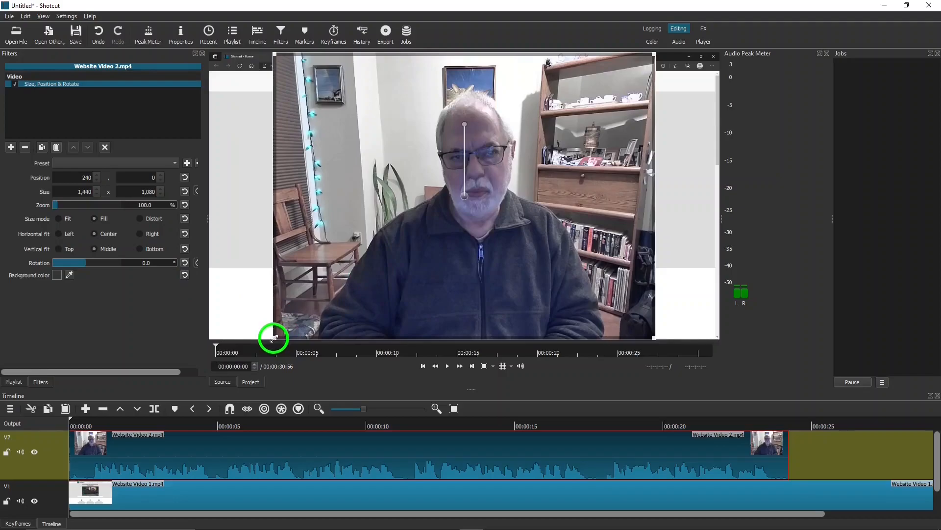
# Shrink the Website Video 2 overlay to about 352 x 264, move it to the frame's lower-right corner at about 1568, 816, and preview briefly
pyautogui.moveTo(273, 338); pyautogui.dragTo(451, 205)
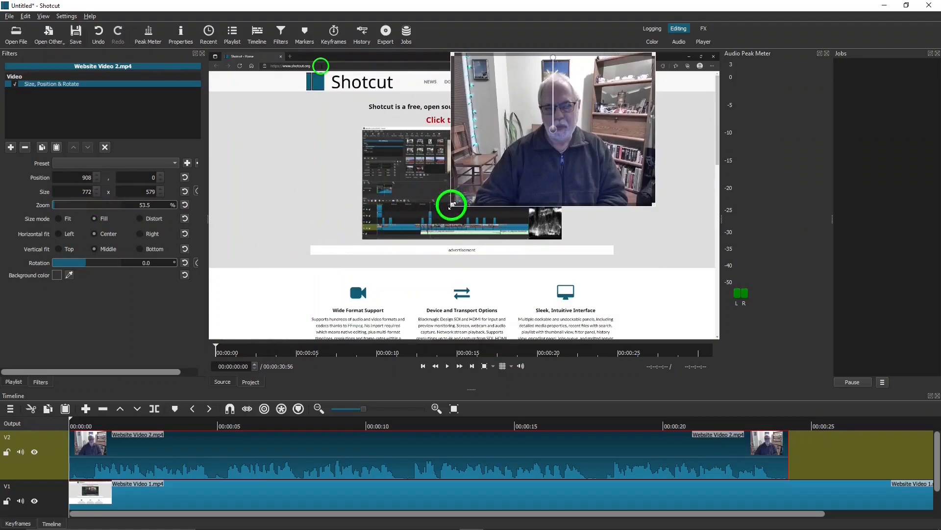
pyautogui.moveTo(451, 205); pyautogui.dragTo(570, 122)
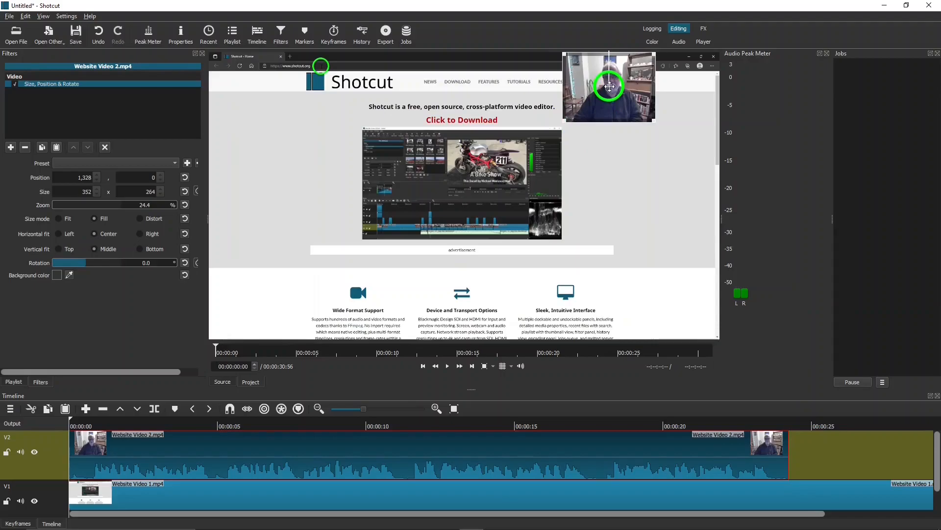
pyautogui.moveTo(609, 86); pyautogui.dragTo(674, 314)
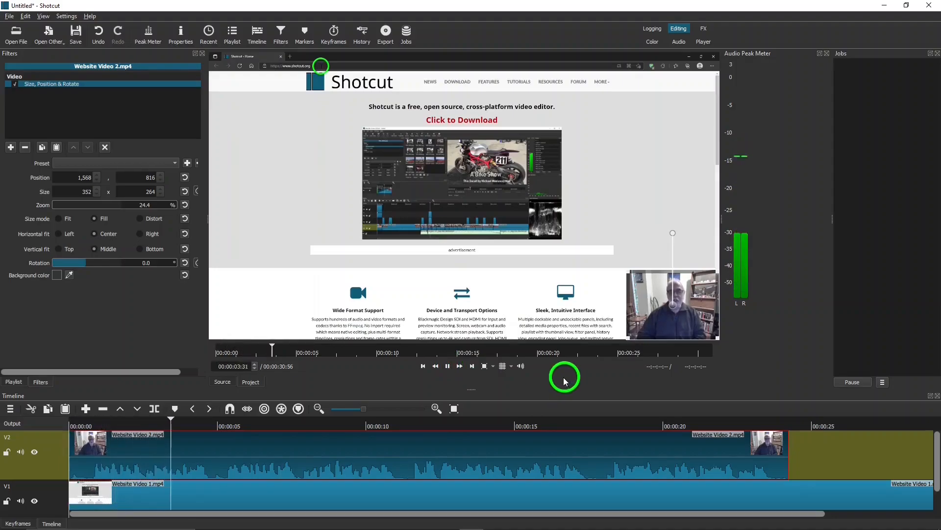
pyautogui.click(447, 366)
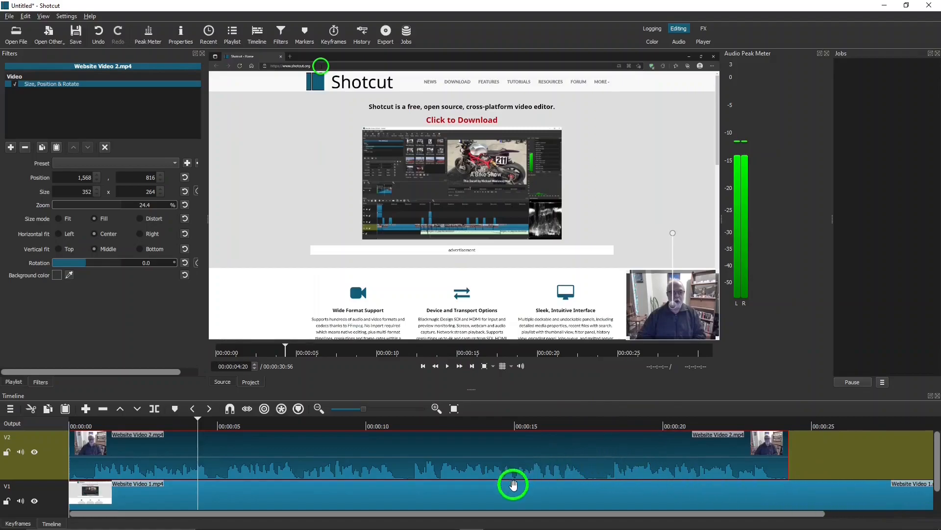
# Split Website Video 1 at 00:00:24:14, where Website Video 2 ends, and remove the leftover end piece
pyautogui.click(519, 491)
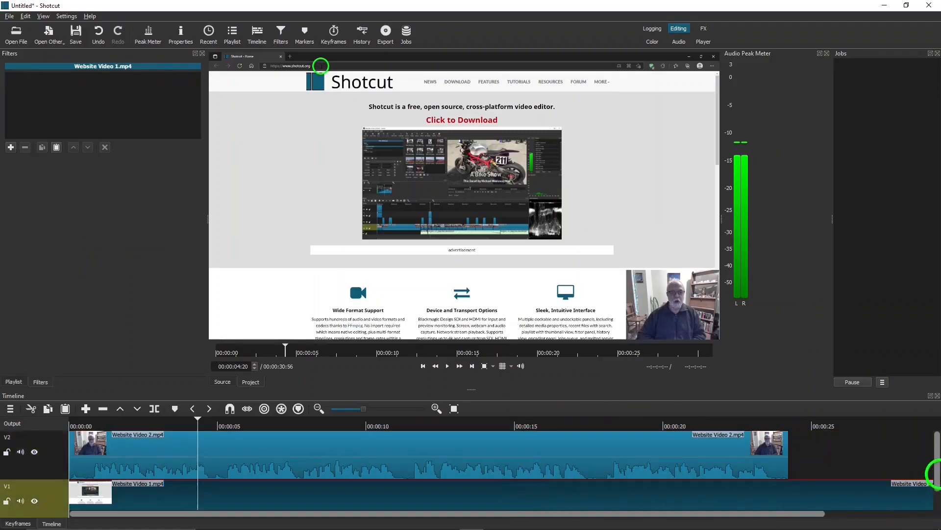
pyautogui.moveTo(937, 447); pyautogui.dragTo(936, 483)
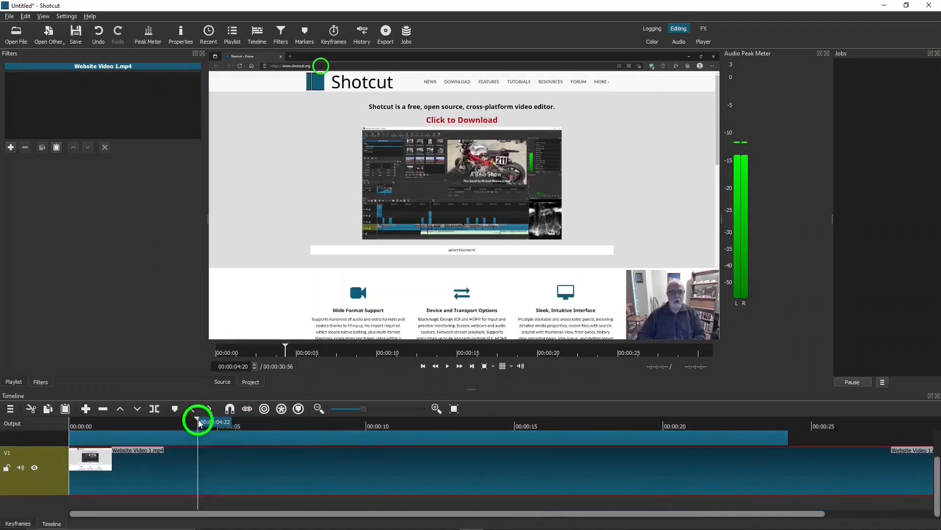
pyautogui.moveTo(198, 421); pyautogui.dragTo(790, 447)
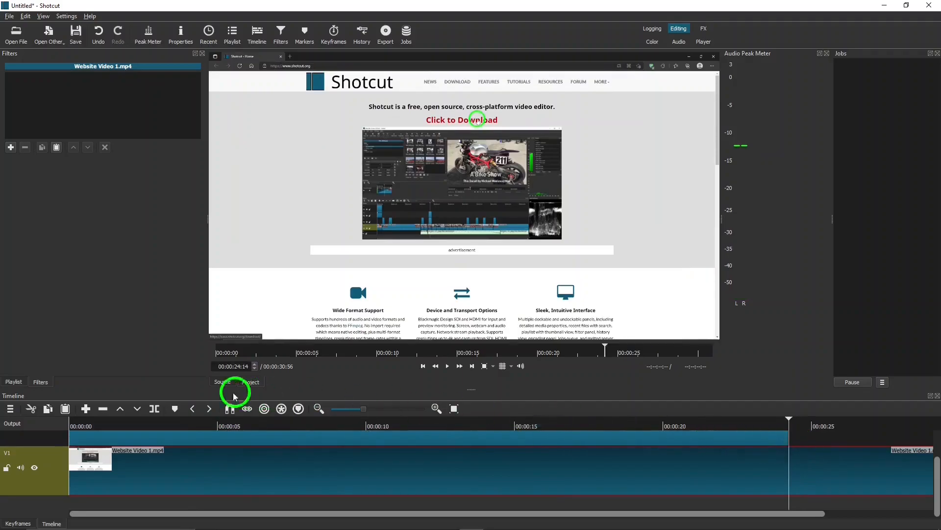
pyautogui.click(154, 409)
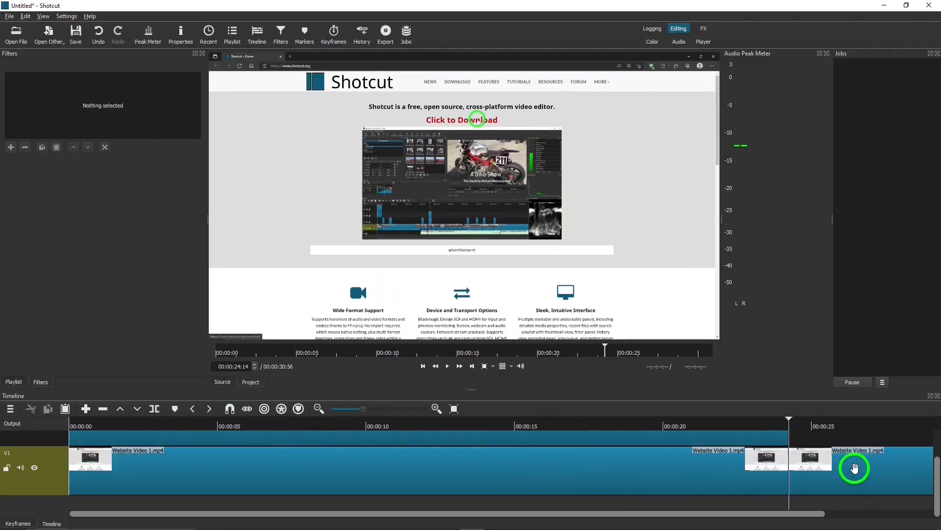
pyautogui.click(854, 468)
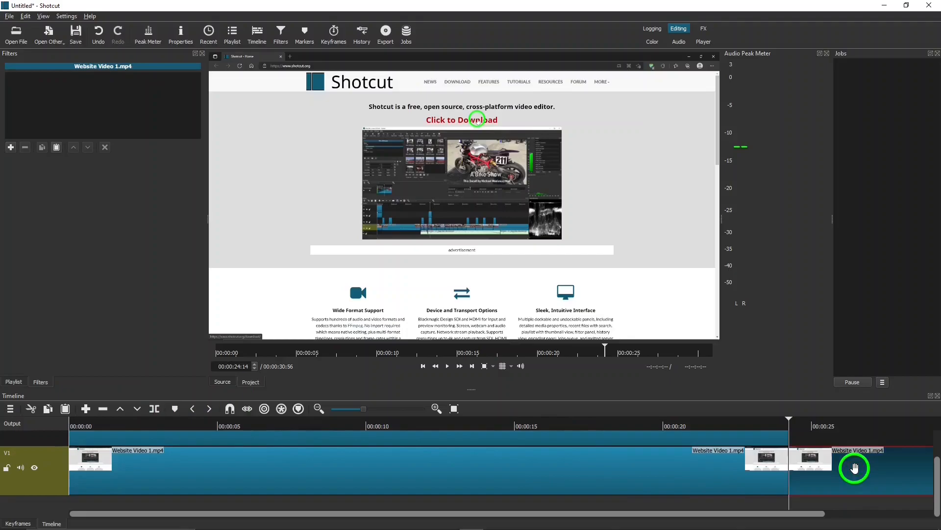
pyautogui.rightClick(854, 469)
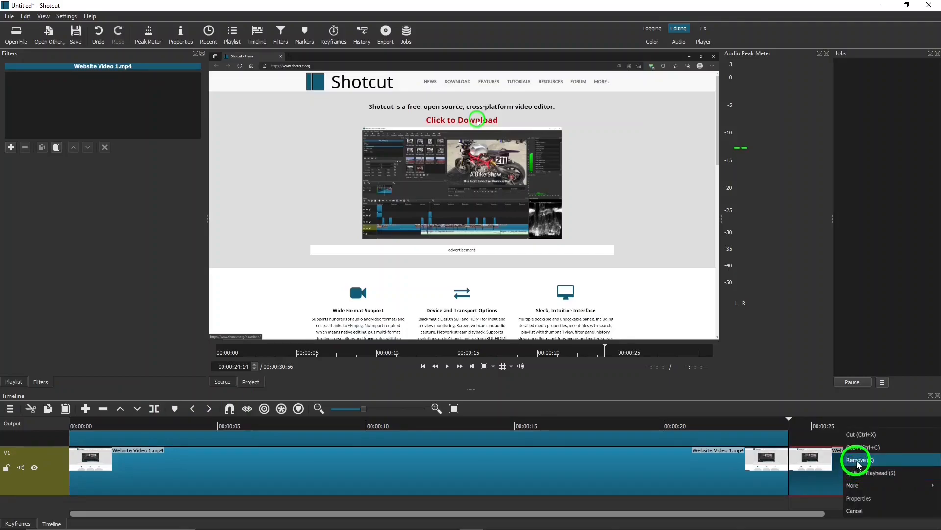
pyautogui.click(856, 460)
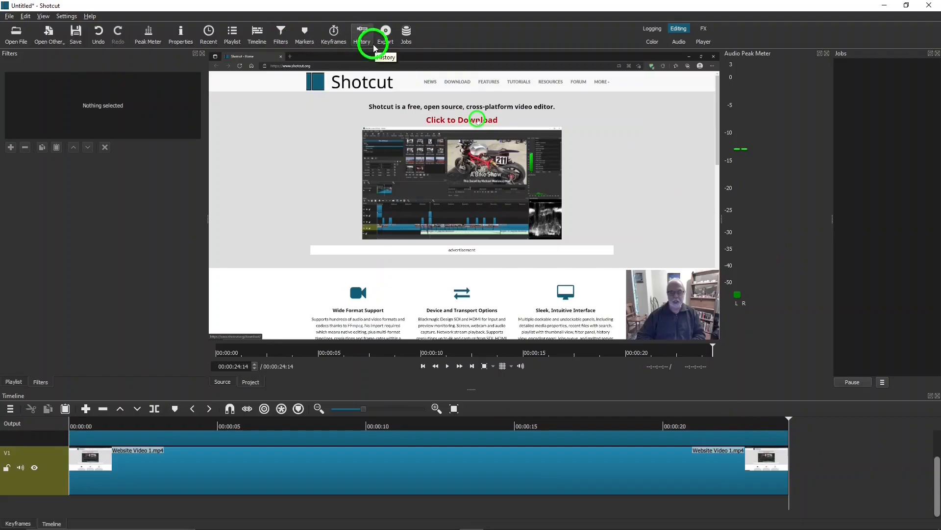
# Export the timeline with the default settings as an mp4 file named Website in the Videos folder
pyautogui.click(385, 36)
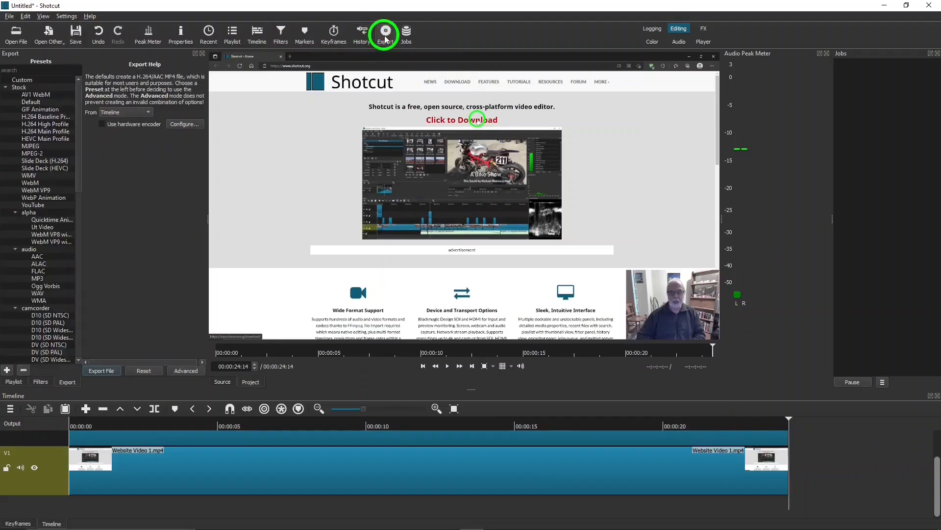
pyautogui.click(105, 371)
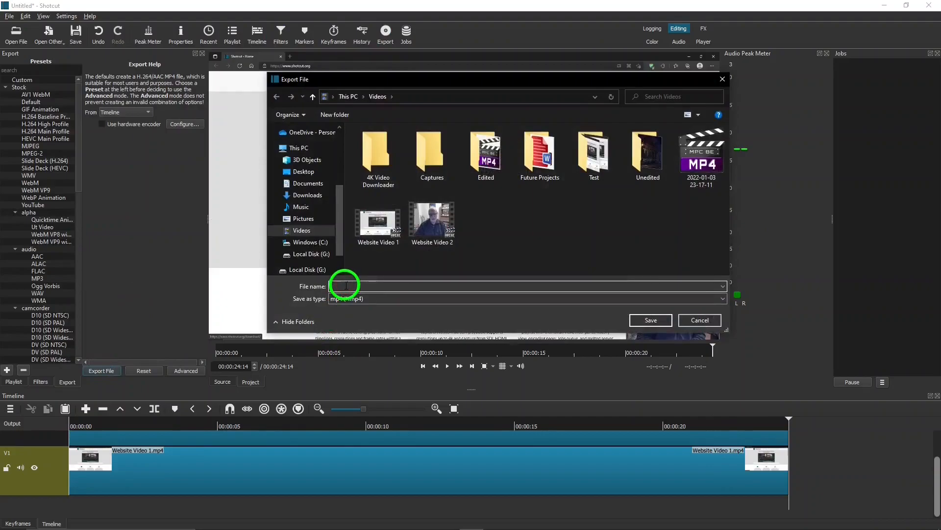
pyautogui.click(366, 286)
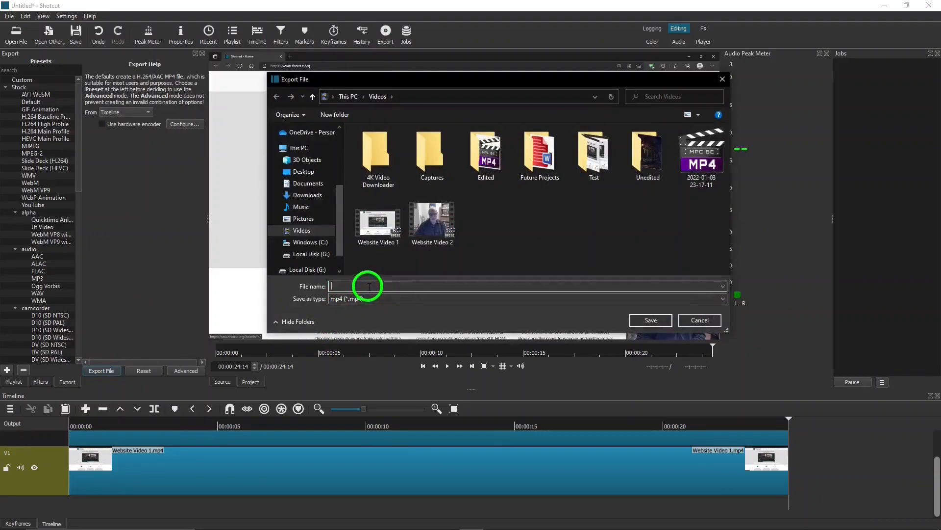
pyautogui.write('Website')
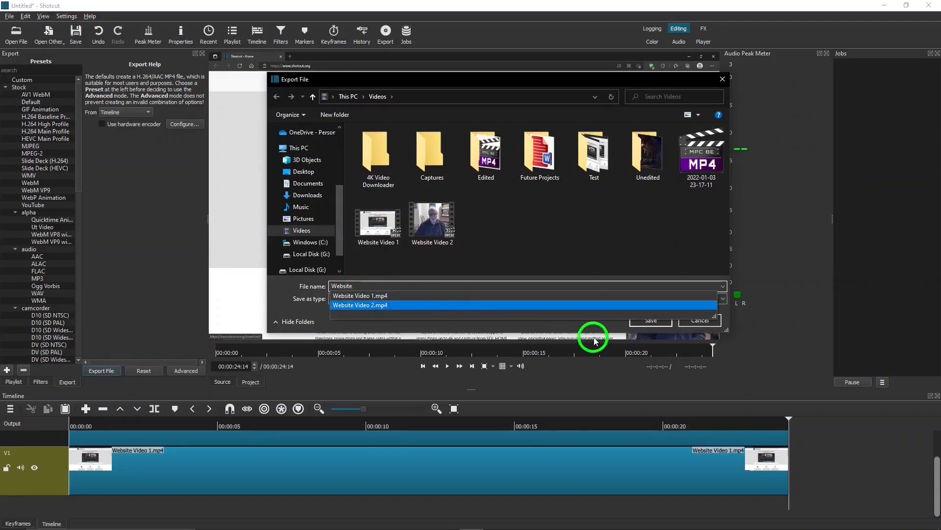
pyautogui.click(648, 322)
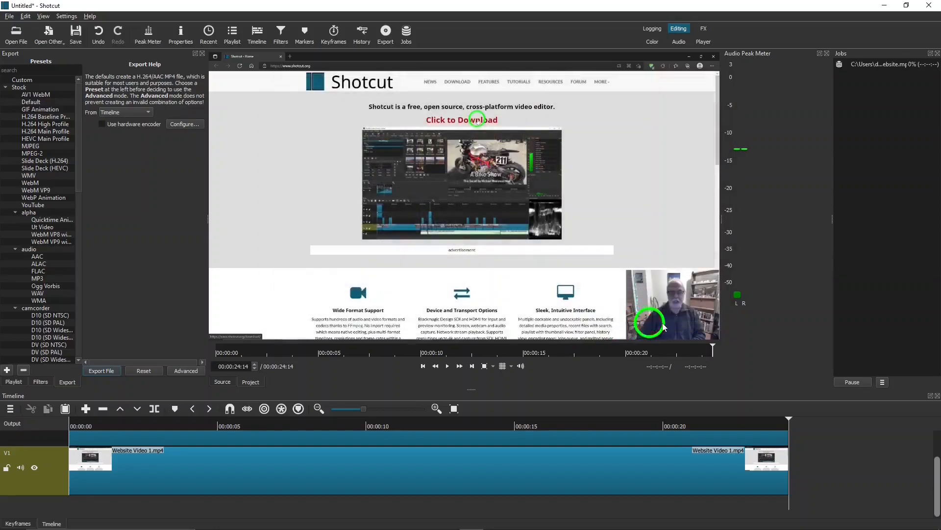